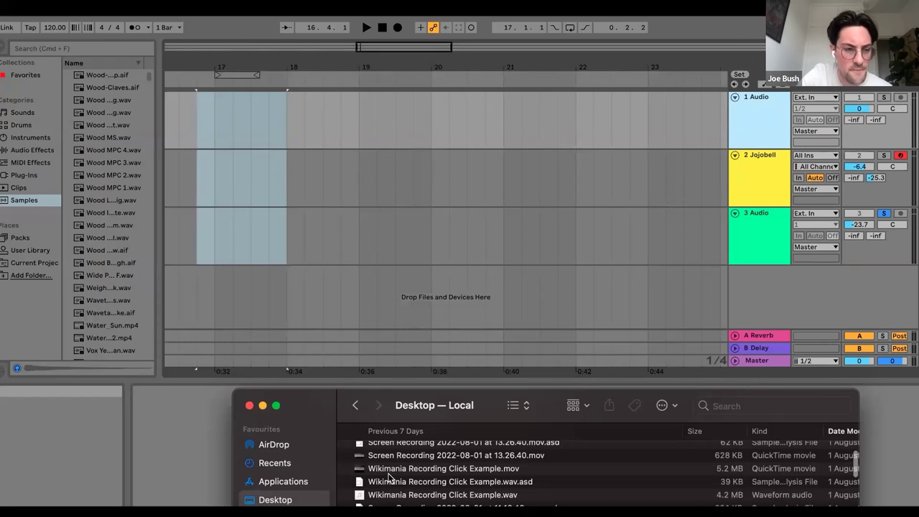
Import the Wikimania Recording Click Example file onto the first track, trimmed to its first click and placed at bar 21.
{"action": "left_click_drag", "start_coordinate": [388, 478], "coordinate": [351, 133]}
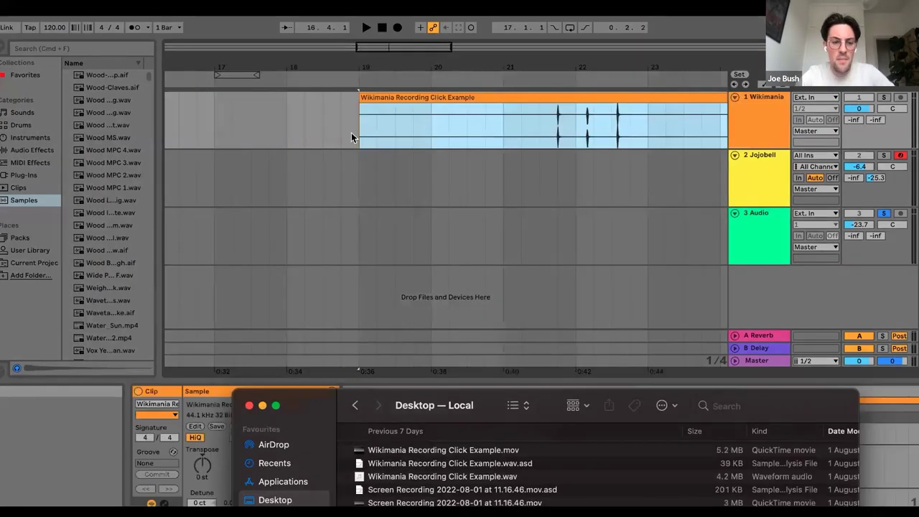
{"action": "left_click", "coordinate": [369, 149]}
{"action": "left_click_drag", "start_coordinate": [323, 67], "coordinate": [305, 54]}
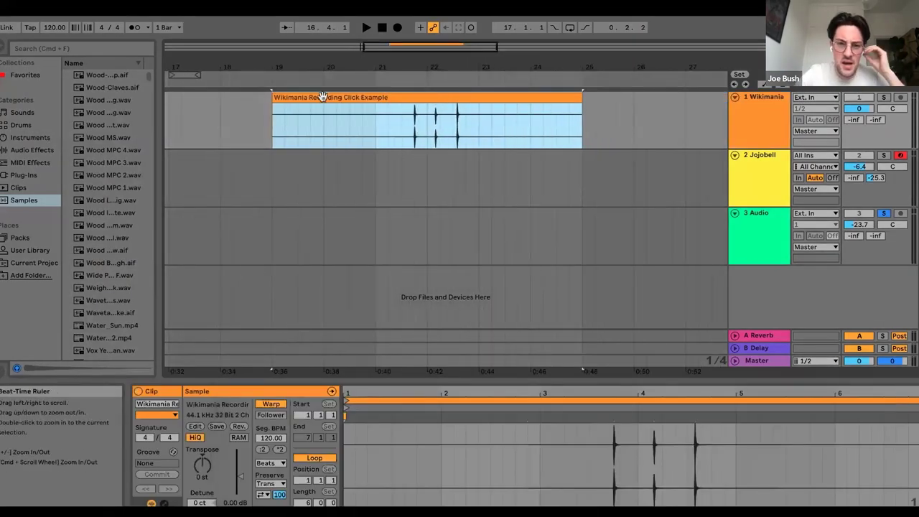
{"action": "mouse_move", "coordinate": [275, 101]}
{"action": "left_mouse_down"}
{"action": "mouse_move", "coordinate": [403, 108]}
{"action": "mouse_move", "coordinate": [492, 99]}
{"action": "mouse_move", "coordinate": [329, 102]}
{"action": "left_mouse_up"}
{"action": "key", "text": "plus"}
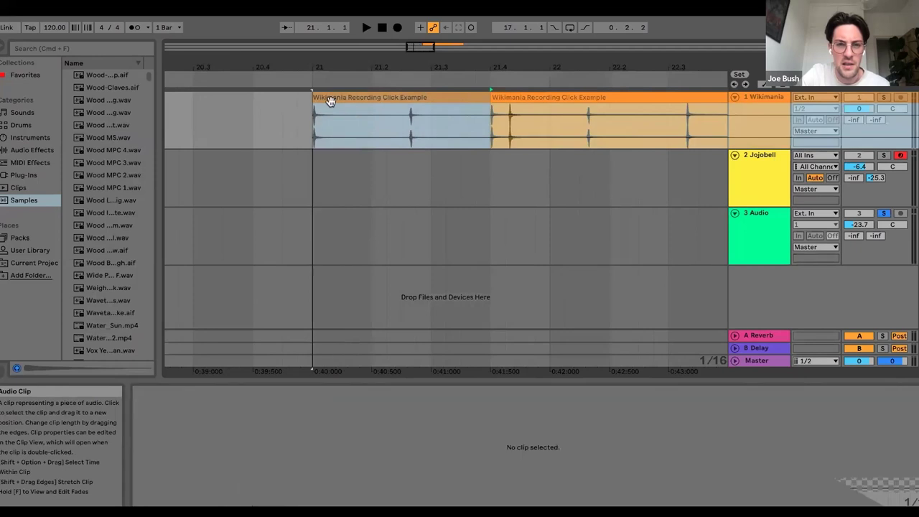
Split the Wikimania clip shortly after its first click and delete everything behind the split.
{"action": "left_click", "coordinate": [339, 124]}
{"action": "key", "text": "super+e"}
{"action": "left_click", "coordinate": [359, 97]}
{"action": "key", "text": "Delete"}
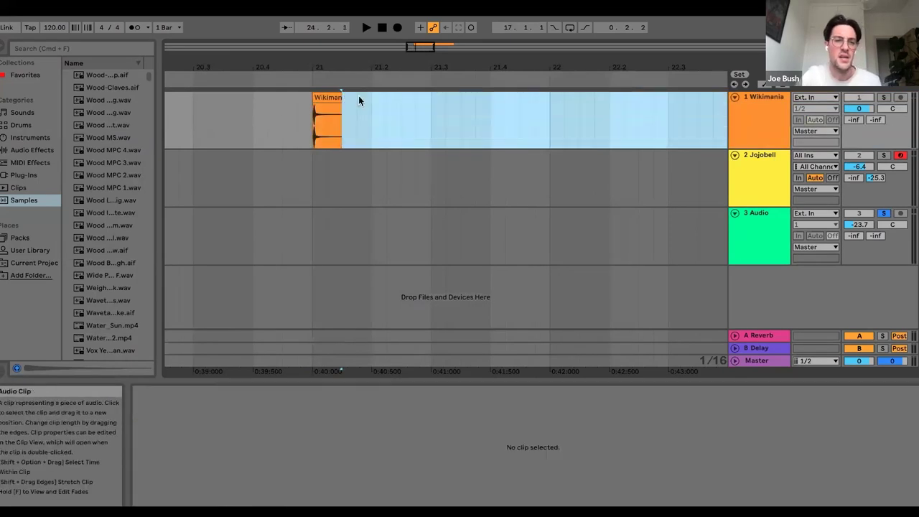
Duplicate the single-click clip twice directly behind the original and play the arrangement.
{"action": "left_click_drag", "start_coordinate": [334, 66], "coordinate": [334, 77]}
{"action": "left_click", "coordinate": [332, 101]}
{"action": "key", "text": "super+d"}
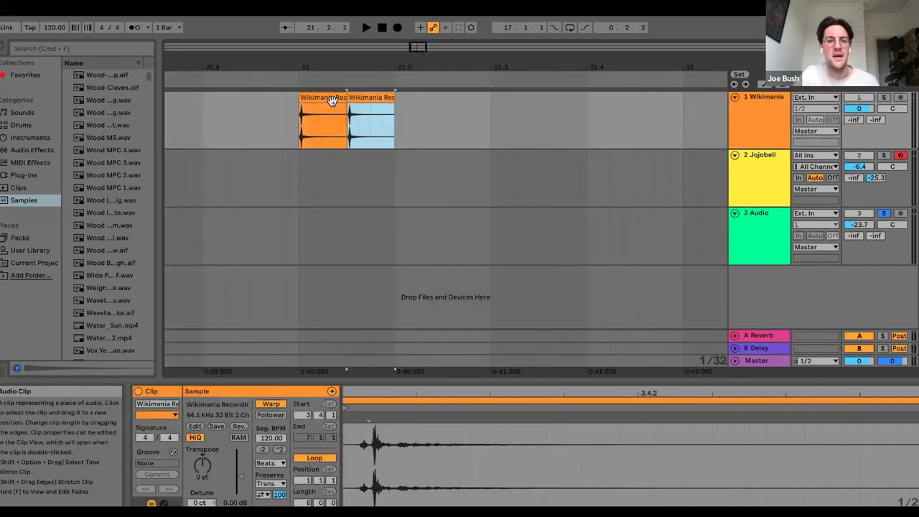
{"action": "key", "text": "super+d"}
{"action": "key", "text": "space"}
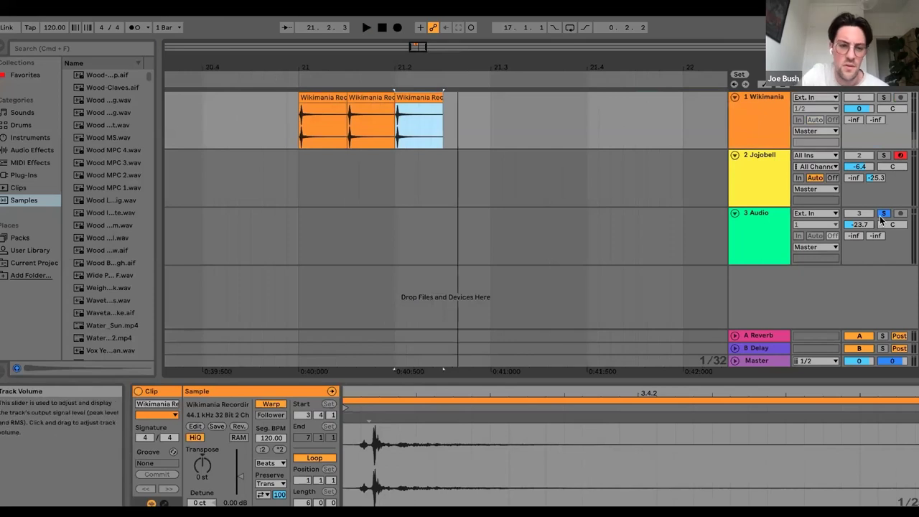
Delete the middle click clip and duplicate the remaining copy with its gap, giving three clicks one beat apart.
{"action": "left_click", "coordinate": [272, 79]}
{"action": "left_click", "coordinate": [371, 98]}
{"action": "key", "text": "Delete"}
{"action": "left_click_drag", "start_coordinate": [488, 104], "coordinate": [399, 109]}
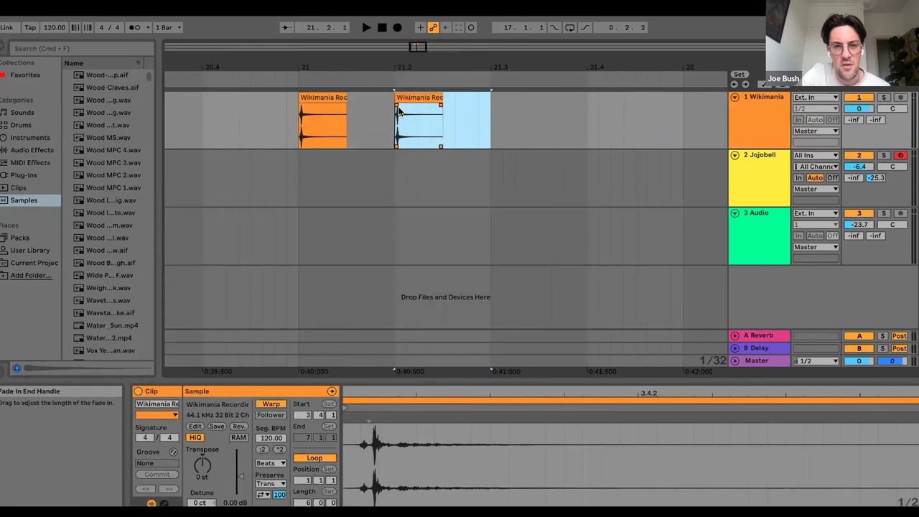
{"action": "key", "text": "super+d"}
Automate the Wikimania track's volume to rise from the first click to 0.0 dB at the third, and play it.
{"action": "left_click", "coordinate": [766, 90]}
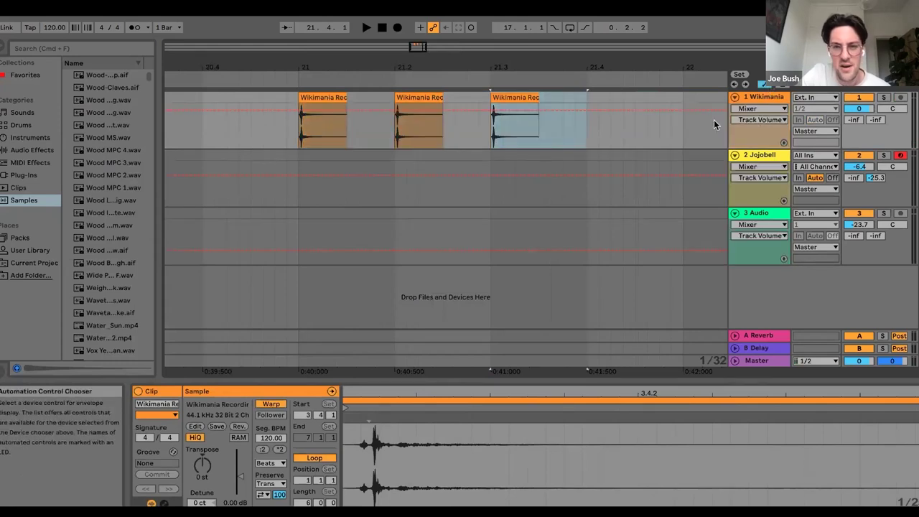
{"action": "left_click", "coordinate": [492, 111]}
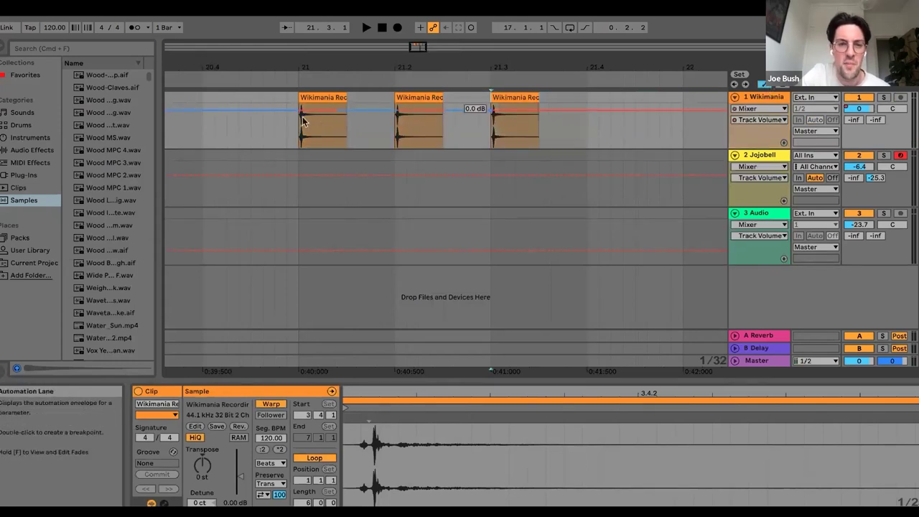
{"action": "left_click_drag", "start_coordinate": [301, 112], "coordinate": [300, 133]}
{"action": "key", "text": "space"}
{"action": "left_click_drag", "start_coordinate": [310, 72], "coordinate": [311, 67]}
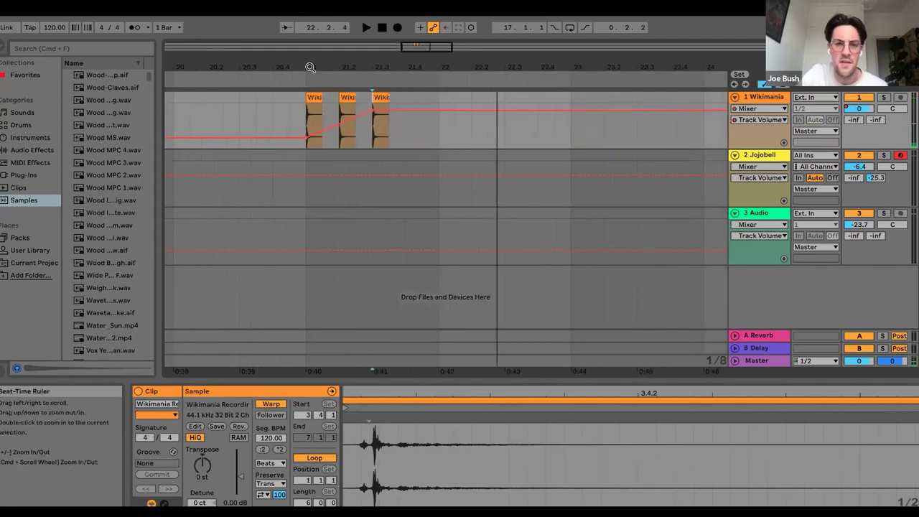
Solo the Jojobell track and record a short MIDI note on it starting at bar 22.
{"action": "left_click", "coordinate": [441, 155]}
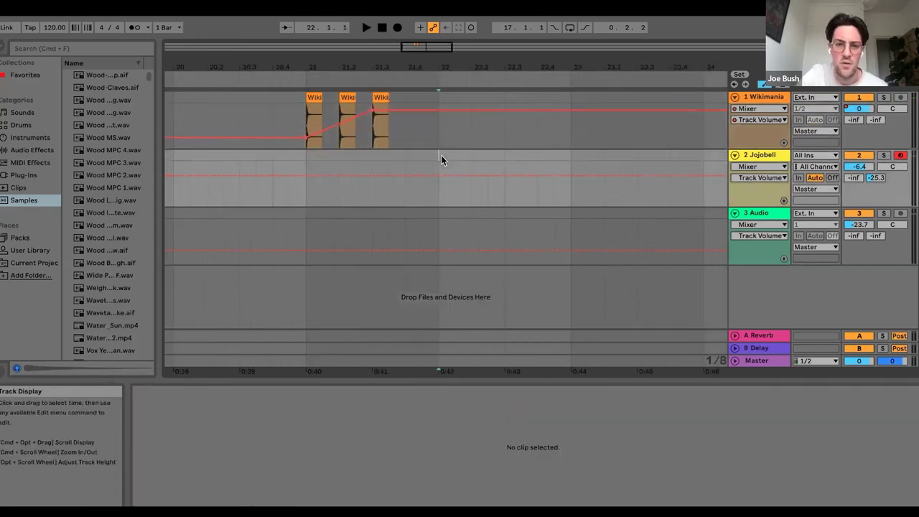
{"action": "left_click", "coordinate": [883, 155]}
{"action": "left_click", "coordinate": [397, 27]}
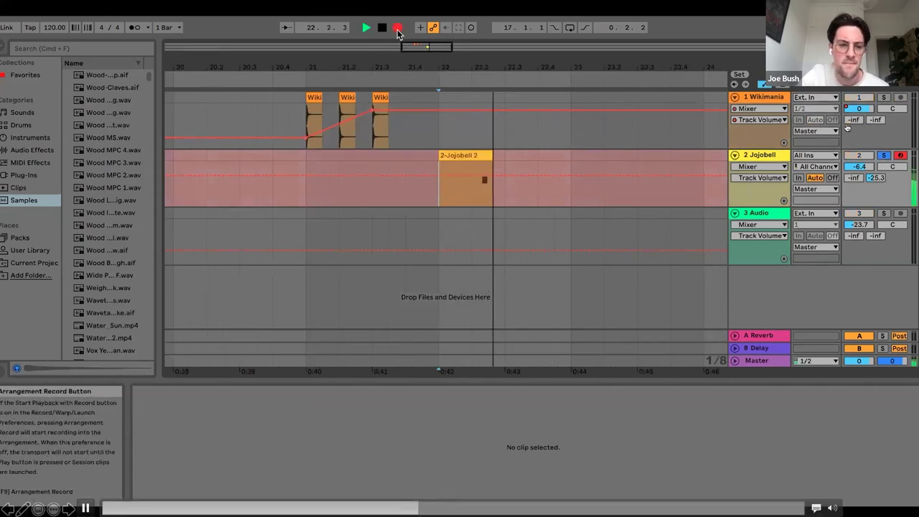
{"action": "key", "text": "space"}
Move the recorded Jojobell clip to bar 21 and place E4 notes on beats 1, 1.2 and 1.3.
{"action": "left_click", "coordinate": [455, 154]}
{"action": "left_click_drag", "start_coordinate": [451, 156], "coordinate": [325, 161]}
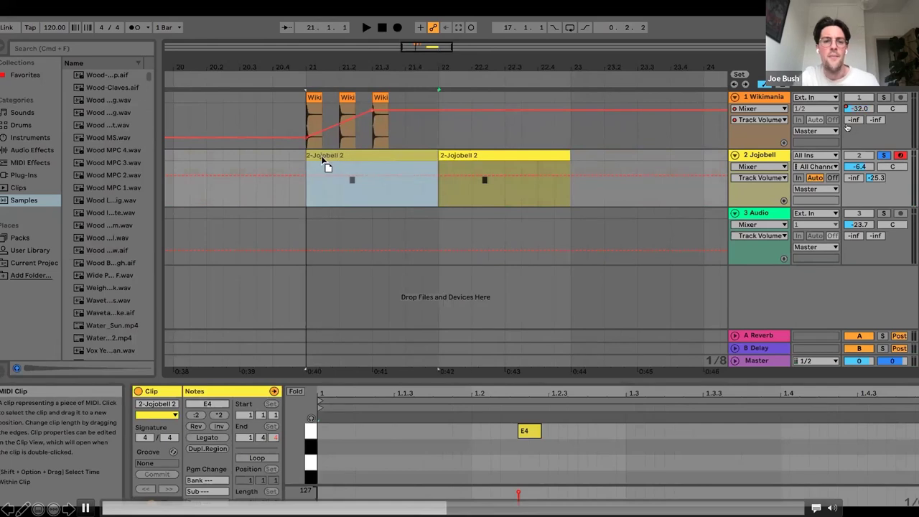
{"action": "left_click", "coordinate": [531, 434]}
{"action": "left_click_drag", "start_coordinate": [532, 434], "coordinate": [322, 437]}
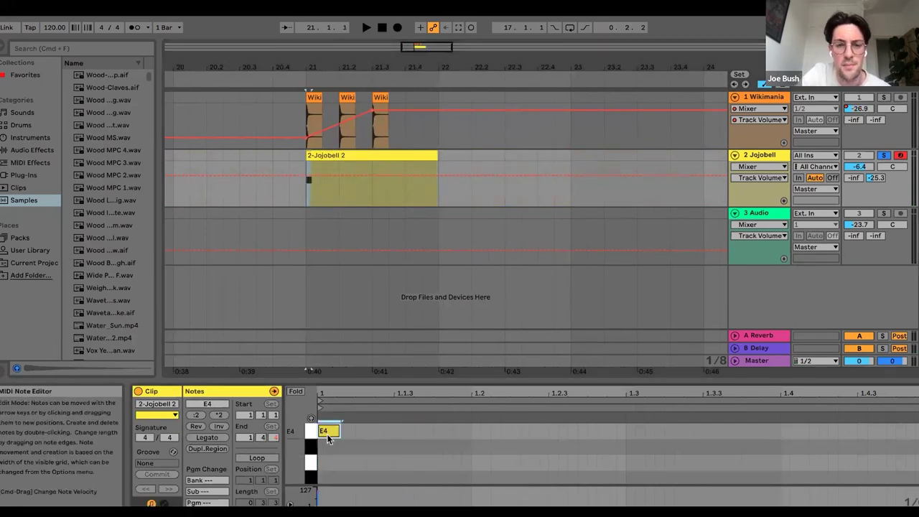
{"action": "left_click_drag", "start_coordinate": [328, 440], "coordinate": [633, 475]}
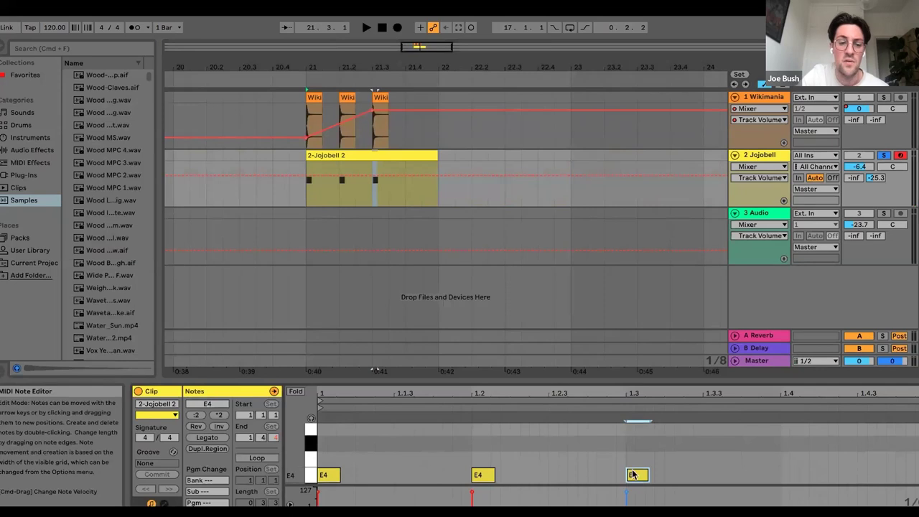
Play back the Jojobell notes from bar 21 and stop.
{"action": "left_click", "coordinate": [289, 79]}
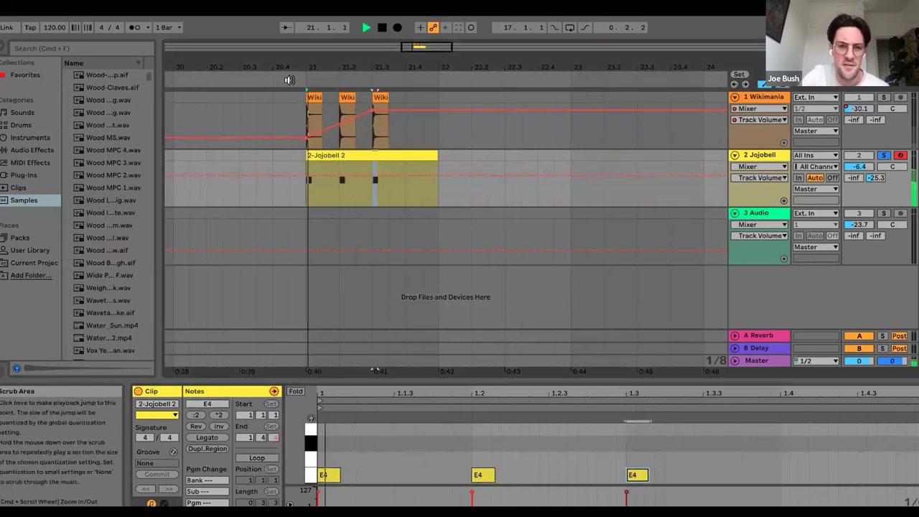
{"action": "left_click_drag", "start_coordinate": [330, 68], "coordinate": [328, 57]}
{"action": "key", "text": "space"}
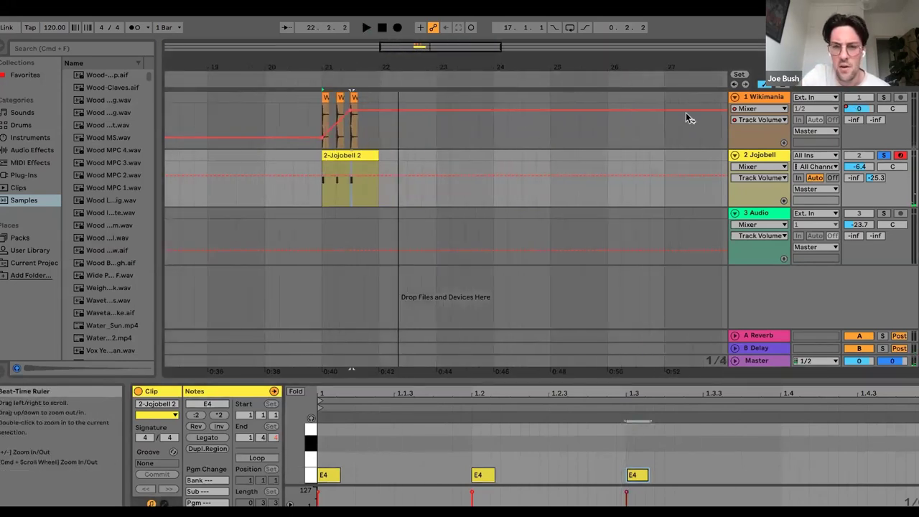
Import the Chatter Sample audio file from the Finder onto the third track.
{"action": "left_click", "coordinate": [759, 215]}
{"action": "key", "text": "super+Tab"}
{"action": "left_click_drag", "start_coordinate": [395, 388], "coordinate": [341, 244]}
{"action": "left_click", "coordinate": [321, 303]}
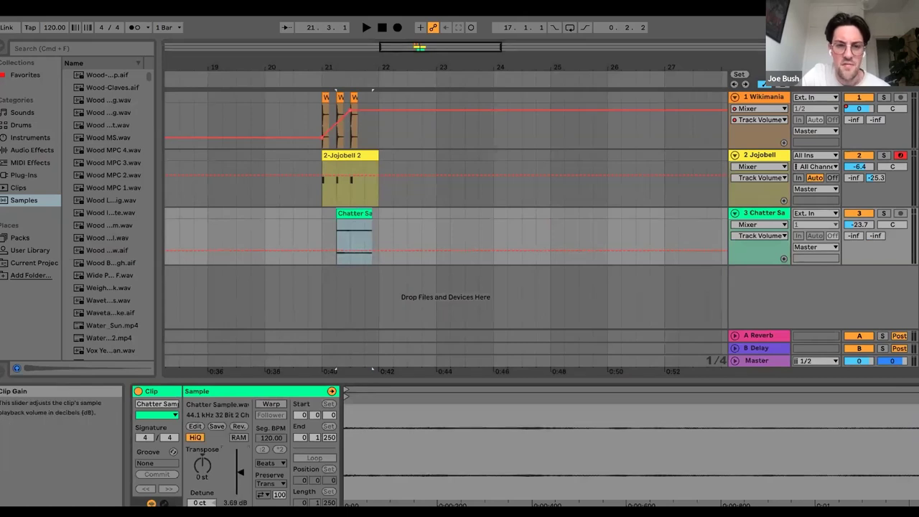
Move the Chatter Sample clip to bar 21, fade it in across its length, and play all layers without the automation display.
{"action": "left_click_drag", "start_coordinate": [313, 68], "coordinate": [314, 97]}
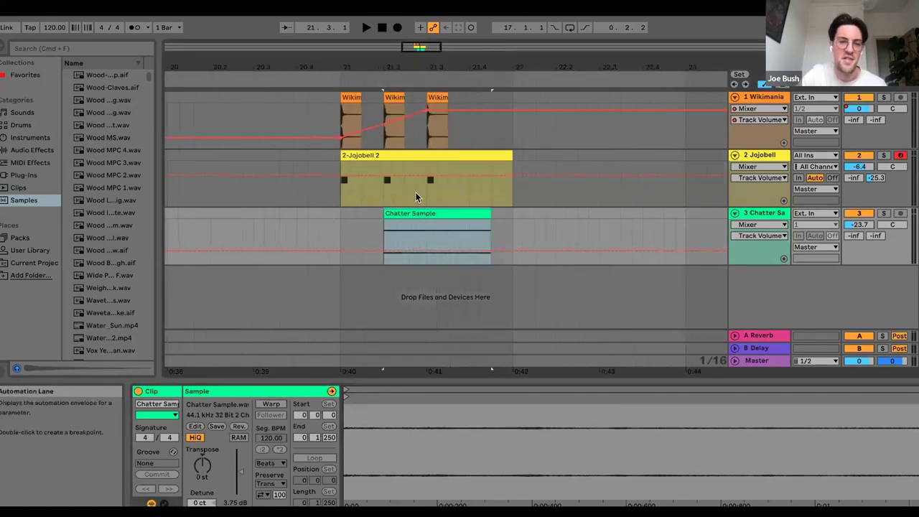
{"action": "mouse_move", "coordinate": [426, 214]}
{"action": "left_mouse_down"}
{"action": "mouse_move", "coordinate": [348, 223]}
{"action": "mouse_move", "coordinate": [435, 226]}
{"action": "left_mouse_up"}
{"action": "left_click", "coordinate": [763, 84]}
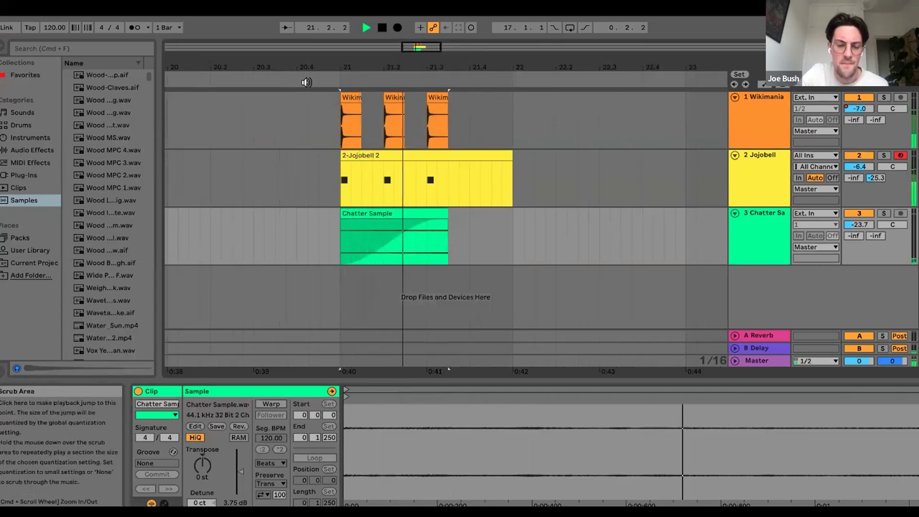
{"action": "key", "text": "space"}
Raise the Chatter Sample clip's gain to 17.9 dB and play the three layers together.
{"action": "left_click", "coordinate": [391, 213]}
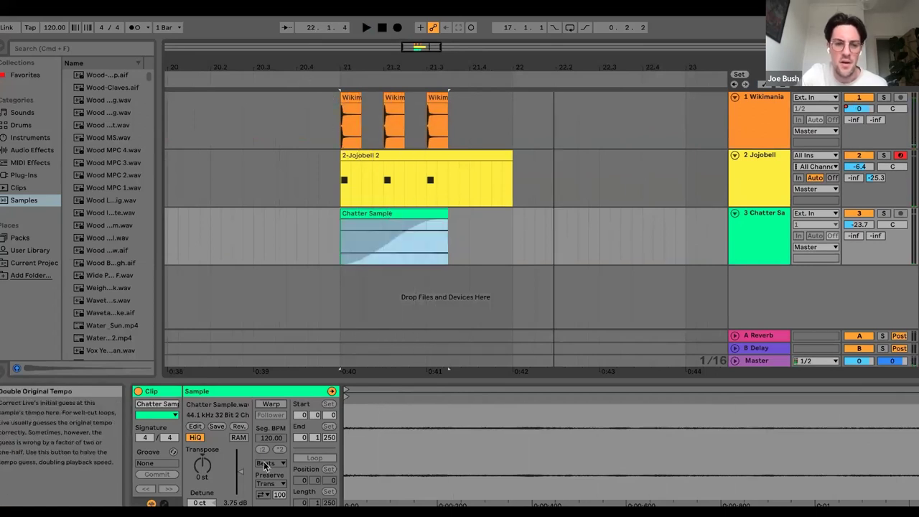
{"action": "left_click_drag", "start_coordinate": [241, 472], "coordinate": [241, 458]}
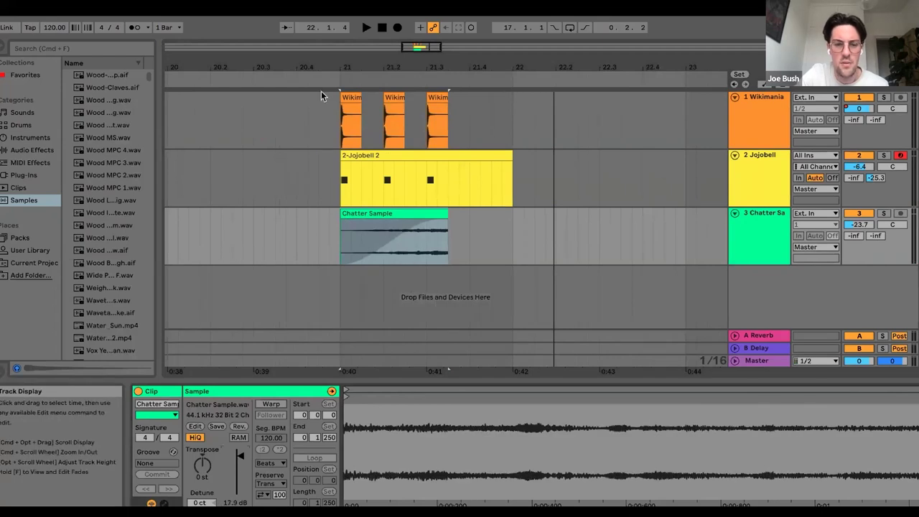
{"action": "left_click", "coordinate": [306, 79]}
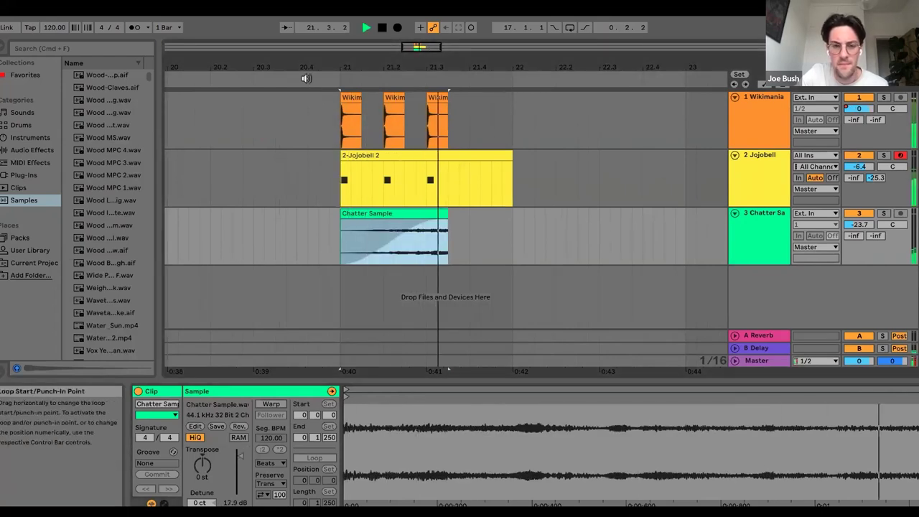
{"action": "key", "text": "space"}
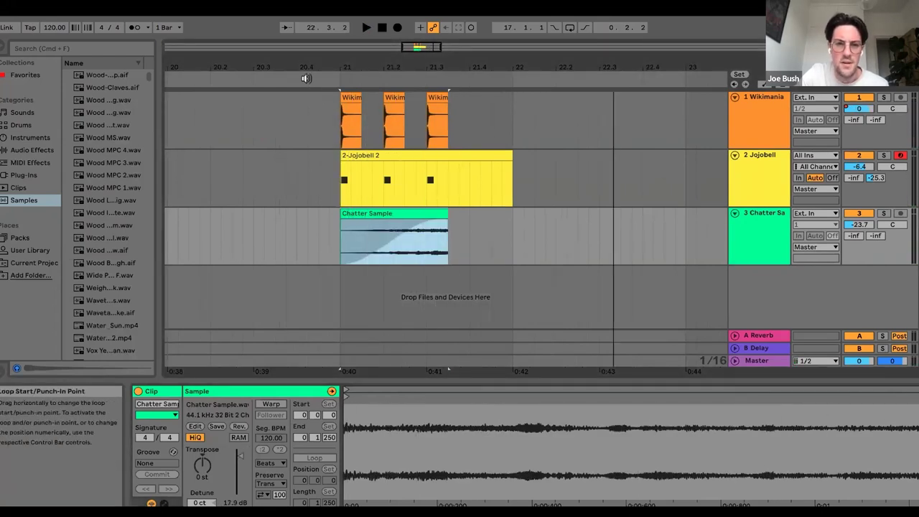
{"action": "key", "text": "Right"}
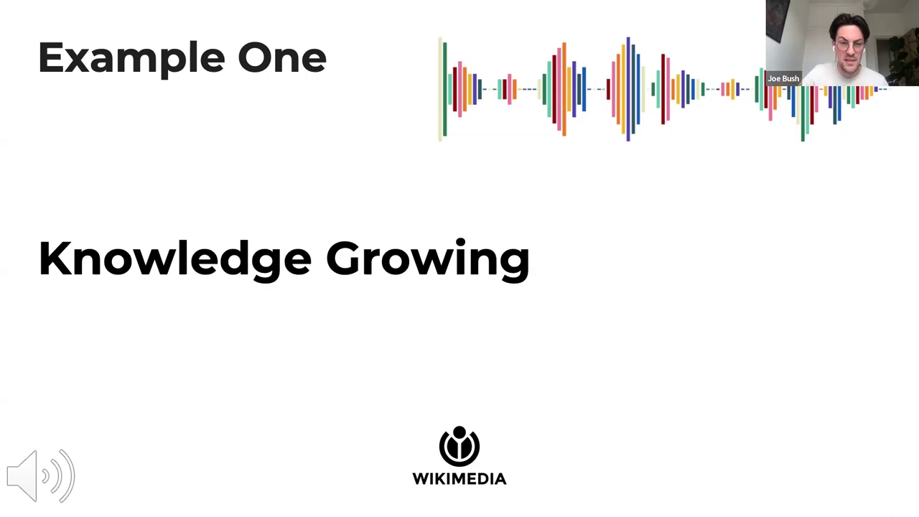
{"action": "key", "text": "Right"}
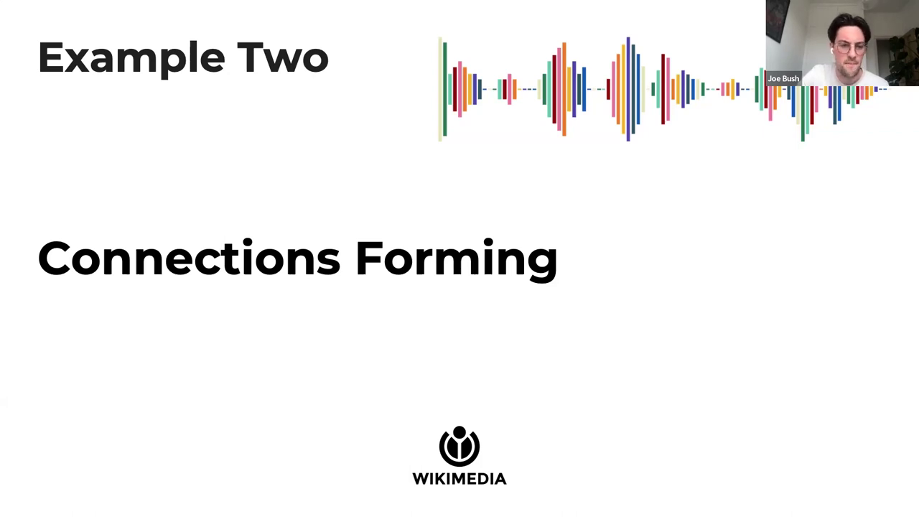
Switch to the other Ableton Live project and record a three-note chord on the African Bars track from bar 33.
{"action": "key", "text": "super+Tab"}
{"action": "mouse_move", "coordinate": [507, 67]}
{"action": "left_mouse_down"}
{"action": "mouse_move", "coordinate": [505, 83]}
{"action": "mouse_move", "coordinate": [380, 89]}
{"action": "left_mouse_up"}
{"action": "left_click", "coordinate": [378, 105]}
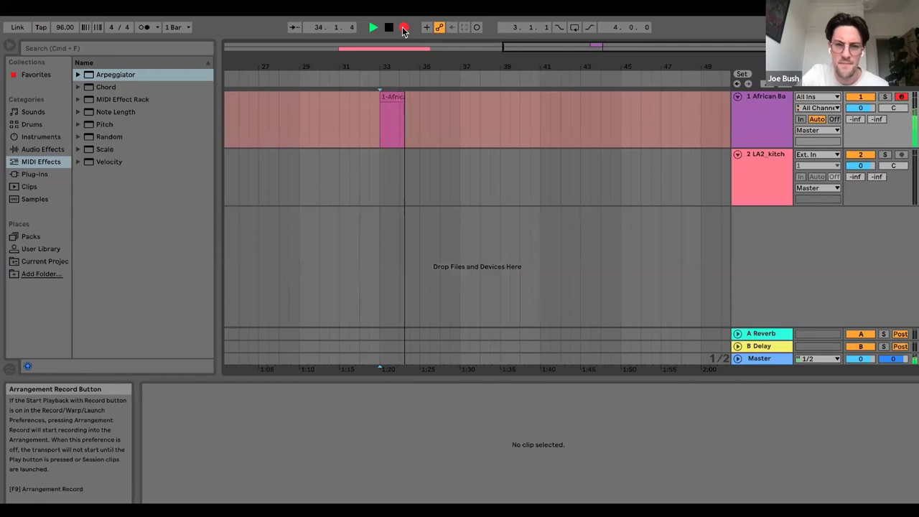
{"action": "key", "text": "space"}
Move the three chord notes to the start of the recorded African Bars clip.
{"action": "mouse_move", "coordinate": [394, 67]}
{"action": "left_mouse_down"}
{"action": "mouse_move", "coordinate": [624, 64]}
{"action": "mouse_move", "coordinate": [395, 67]}
{"action": "mouse_move", "coordinate": [395, 79]}
{"action": "left_mouse_up"}
{"action": "left_click", "coordinate": [401, 96]}
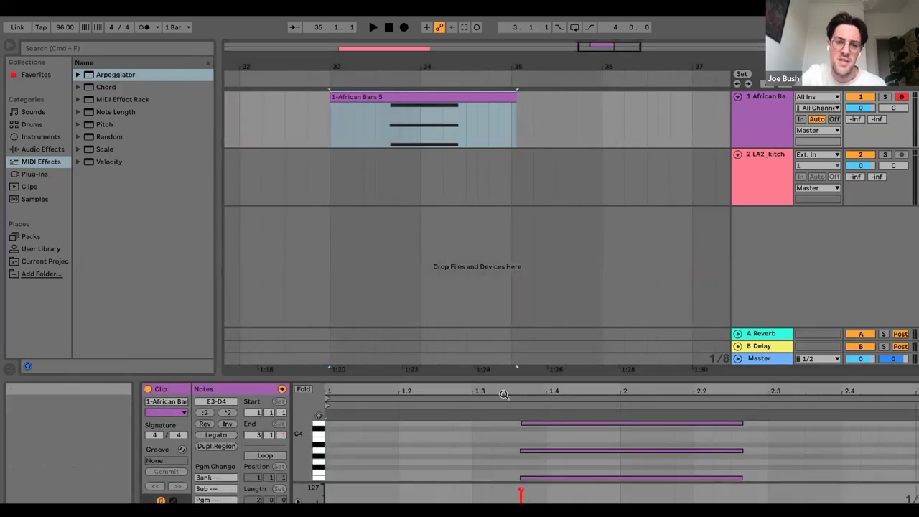
{"action": "left_click_drag", "start_coordinate": [508, 381], "coordinate": [509, 294]}
{"action": "left_click_drag", "start_coordinate": [565, 440], "coordinate": [530, 337]}
{"action": "left_click_drag", "start_coordinate": [533, 395], "coordinate": [340, 400]}
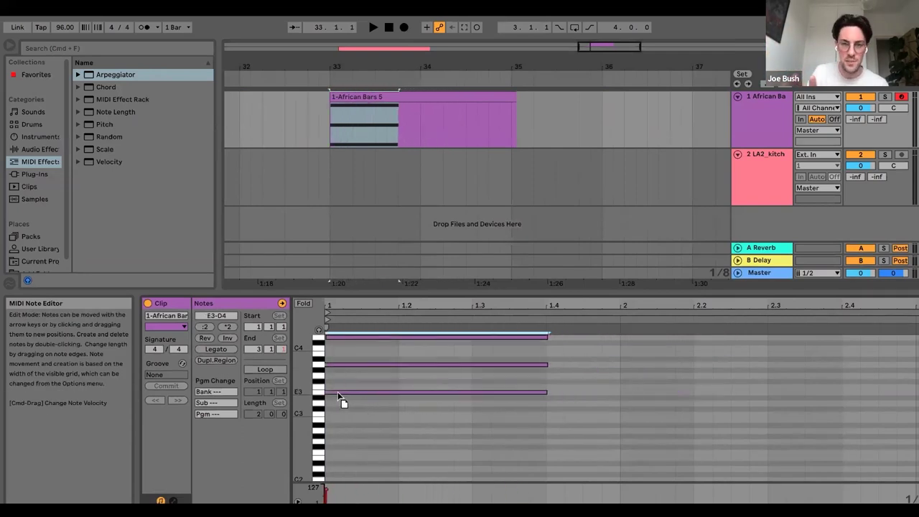
Nudge the chord notes so none starts before beat 1, and trim the African Bars clip to run from bar 33 to 34.
{"action": "left_click_drag", "start_coordinate": [339, 309], "coordinate": [339, 330]}
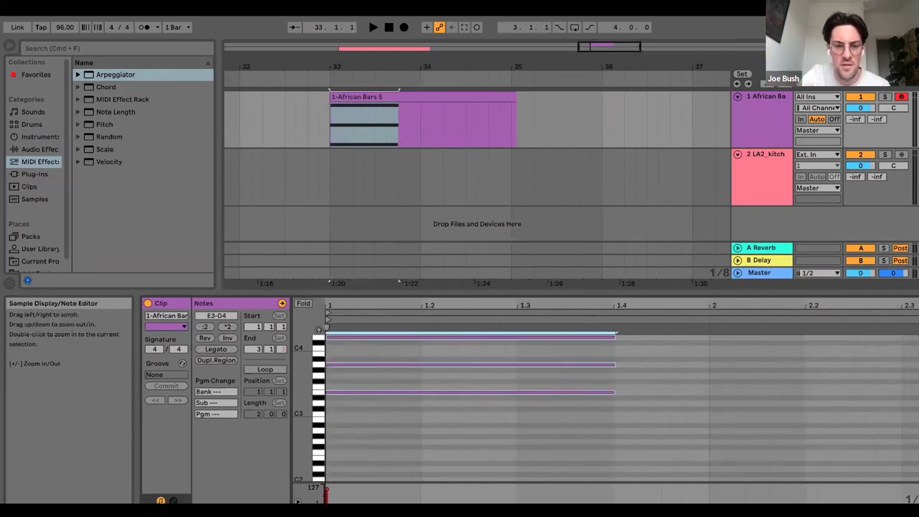
{"action": "left_click_drag", "start_coordinate": [331, 97], "coordinate": [320, 98]}
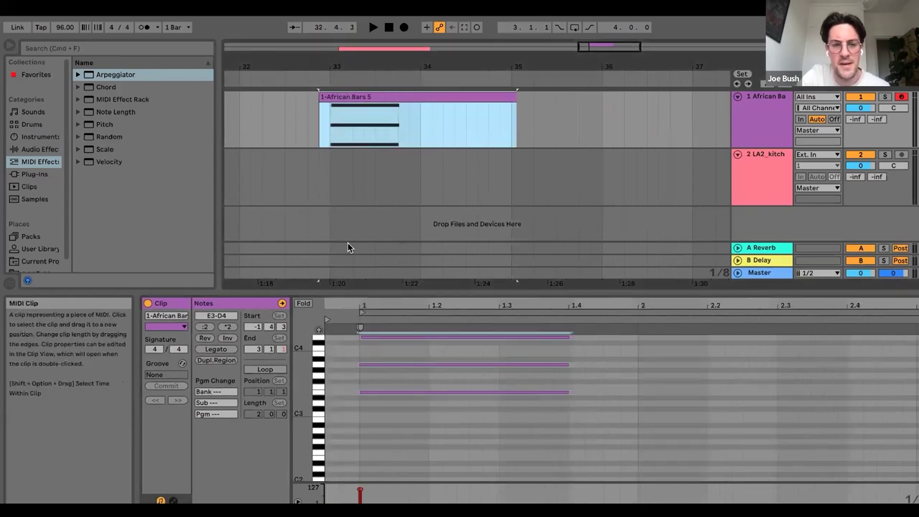
{"action": "left_click_drag", "start_coordinate": [335, 311], "coordinate": [335, 341]}
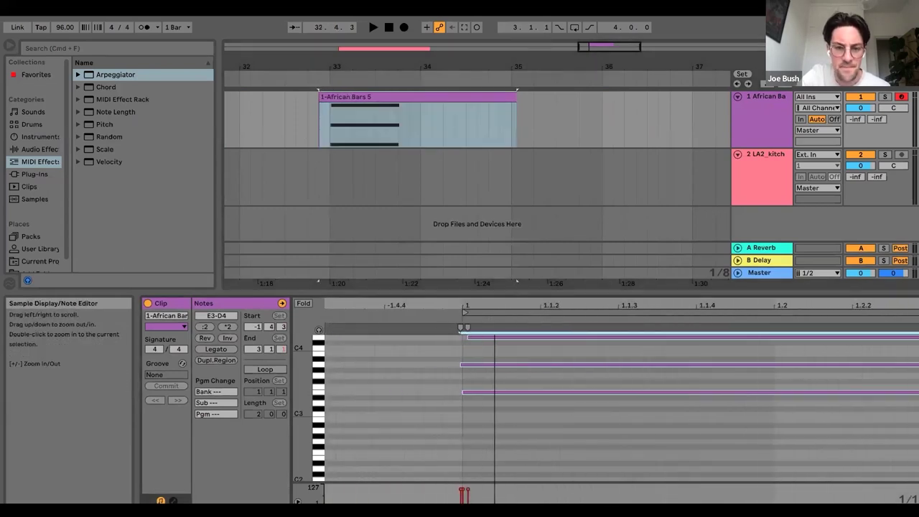
{"action": "left_click_drag", "start_coordinate": [487, 365], "coordinate": [492, 365]}
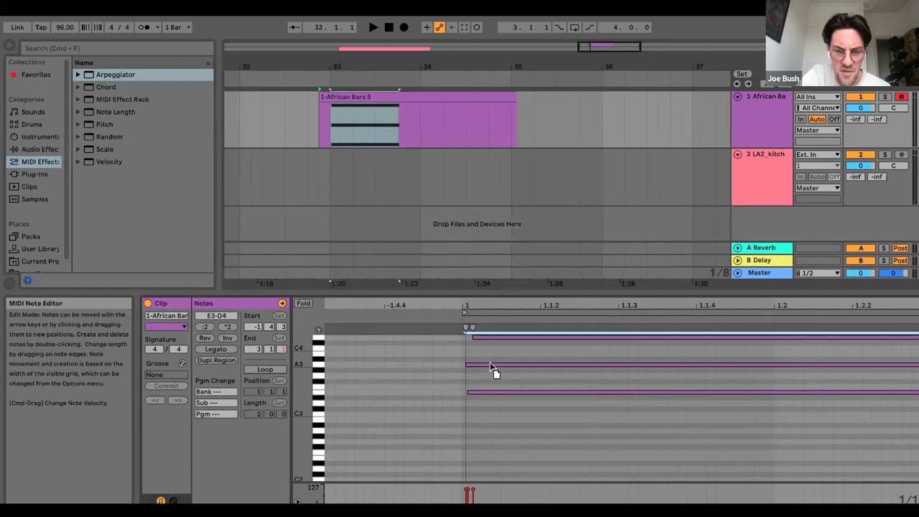
{"action": "left_click_drag", "start_coordinate": [321, 98], "coordinate": [333, 97]}
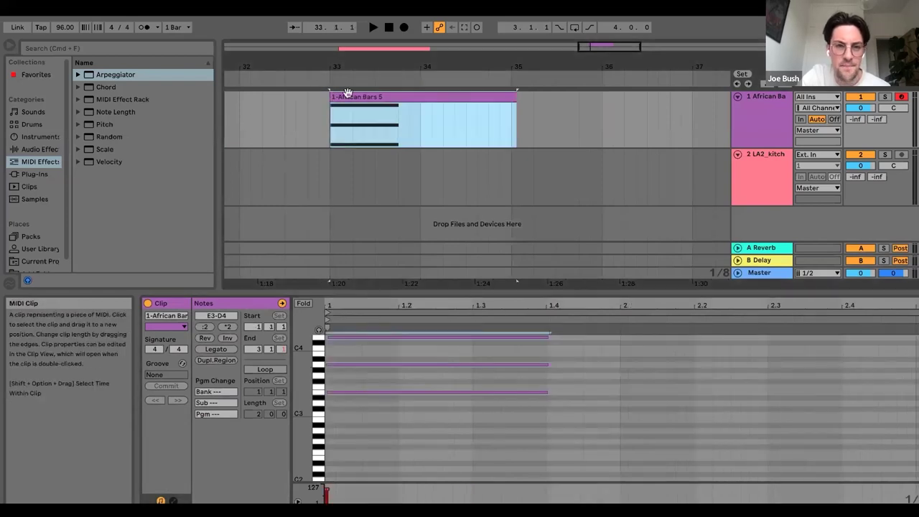
{"action": "left_click_drag", "start_coordinate": [519, 108], "coordinate": [426, 108]}
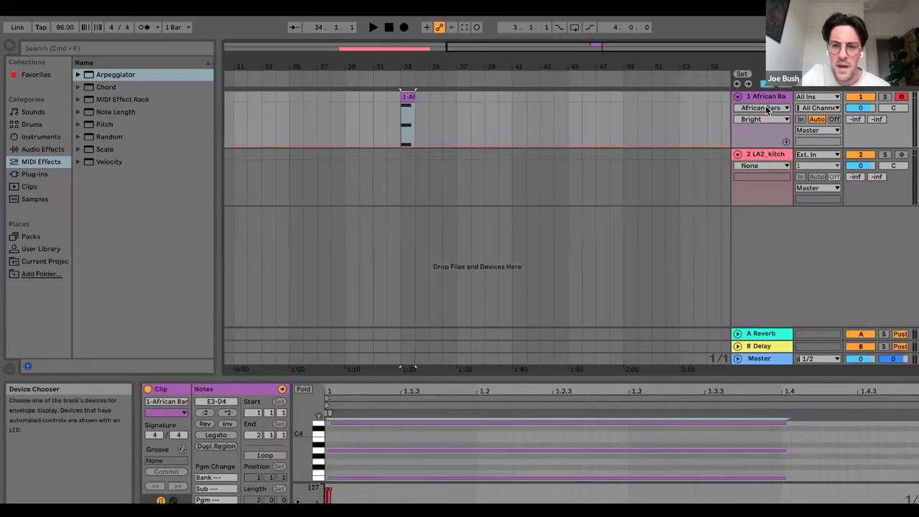
Automate Bright on the African Bars track to ramp from 0 at bar 33 to 127 near the chord's end, and play it.
{"action": "left_click_drag", "start_coordinate": [401, 67], "coordinate": [401, 100]}
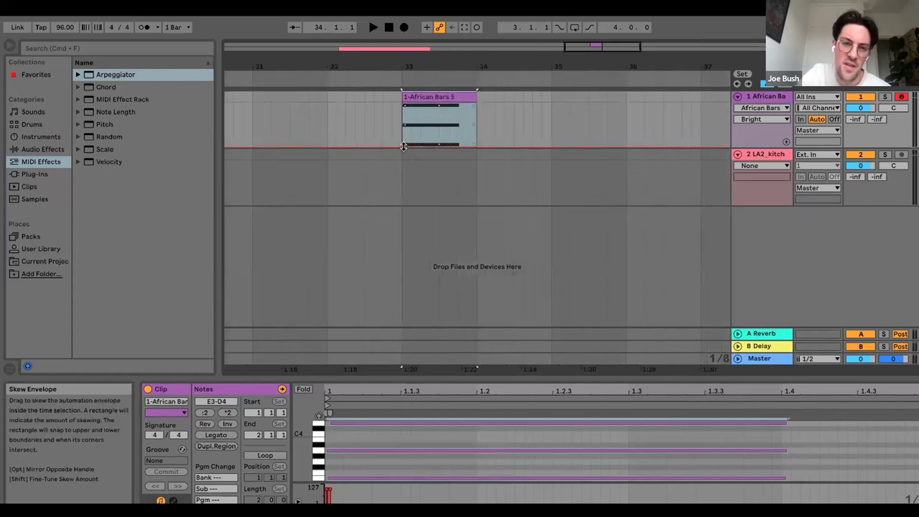
{"action": "left_click_drag", "start_coordinate": [413, 71], "coordinate": [414, 90]}
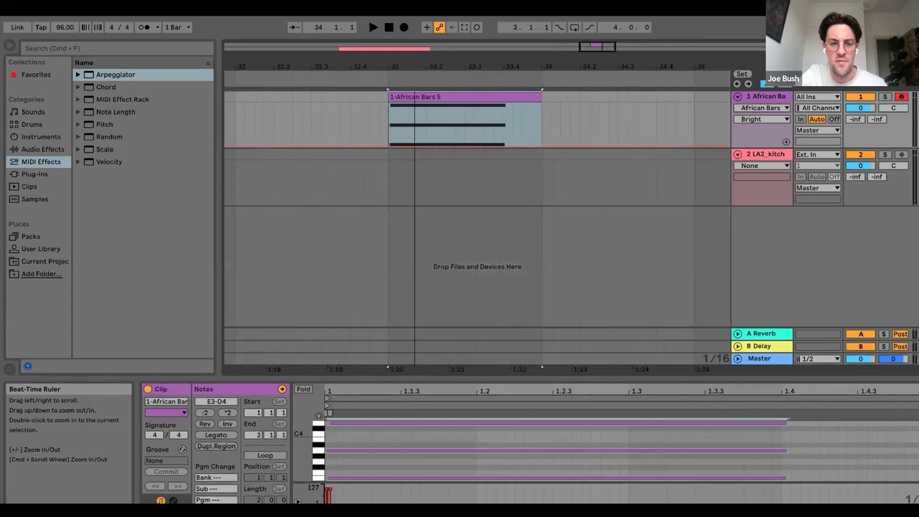
{"action": "left_click", "coordinate": [566, 145]}
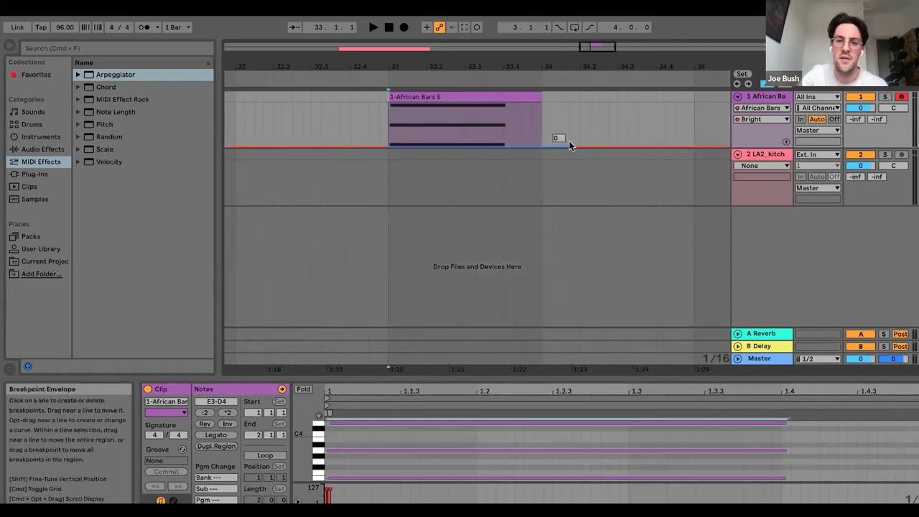
{"action": "left_click_drag", "start_coordinate": [570, 146], "coordinate": [503, 105]}
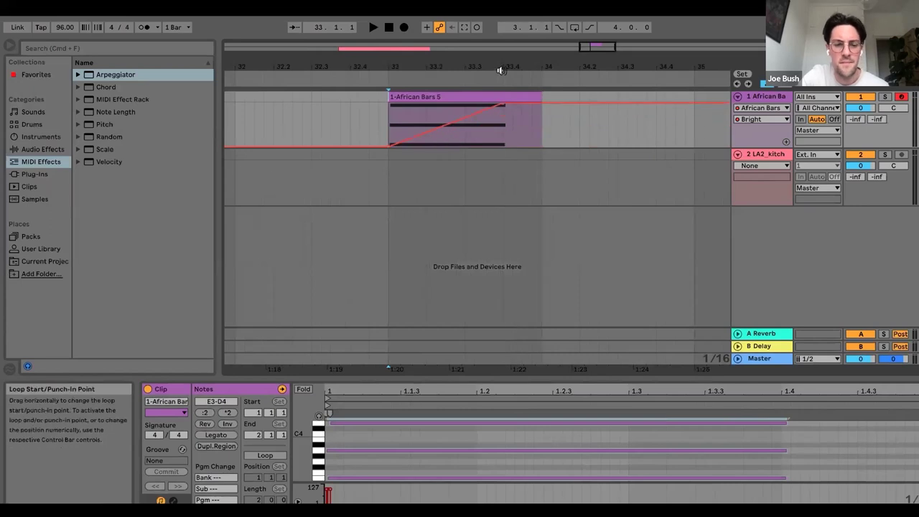
{"action": "left_click", "coordinate": [378, 78]}
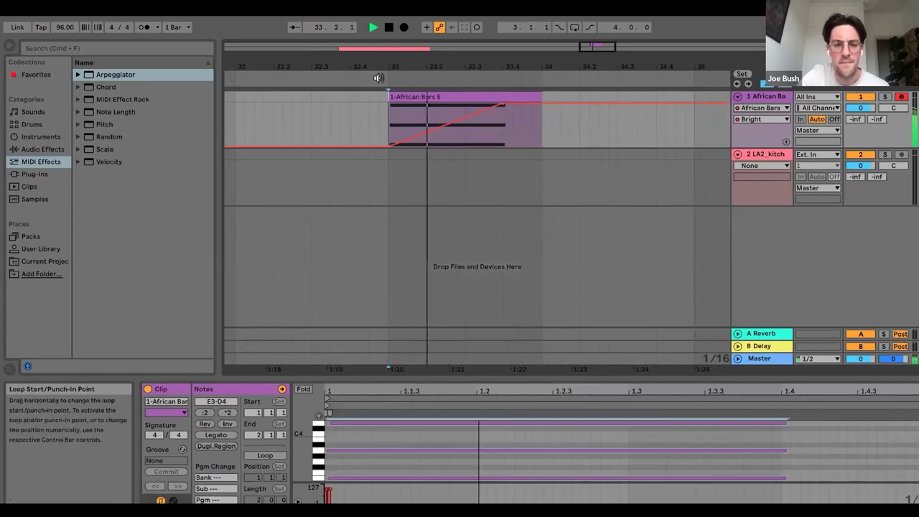
{"action": "left_click_drag", "start_coordinate": [396, 66], "coordinate": [505, 28]}
{"action": "key", "text": "space"}
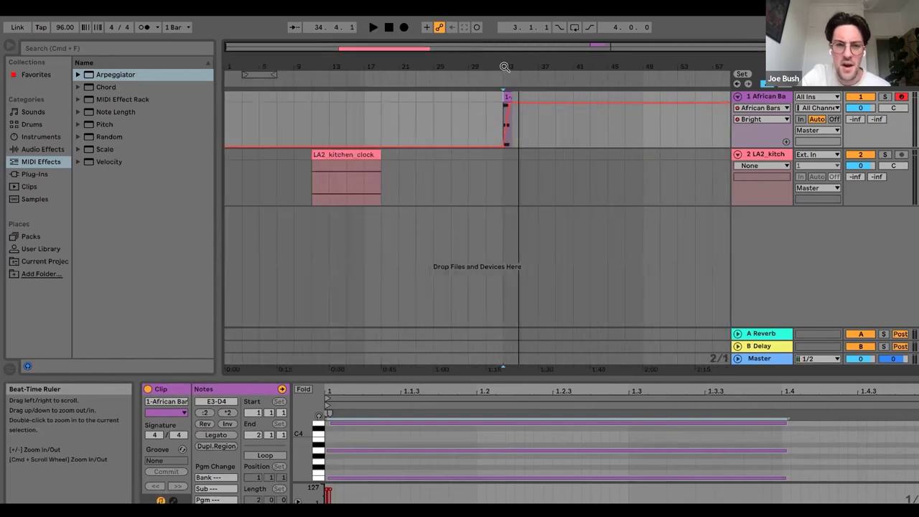
Move the LA2_kitchen_clock clip to start at bar 33 under the chord and trim its end to 35.2.
{"action": "left_click_drag", "start_coordinate": [347, 163], "coordinate": [538, 164]}
{"action": "left_click_drag", "start_coordinate": [523, 66], "coordinate": [454, 66]}
{"action": "left_click_drag", "start_coordinate": [648, 155], "coordinate": [381, 157]}
{"action": "left_click_drag", "start_coordinate": [350, 68], "coordinate": [349, 119]}
{"action": "left_click_drag", "start_coordinate": [483, 156], "coordinate": [682, 155]}
Turn off warping on the kitchen clock clip, transpose it up 19 semitones, and play it with the chord.
{"action": "left_click", "coordinate": [284, 404]}
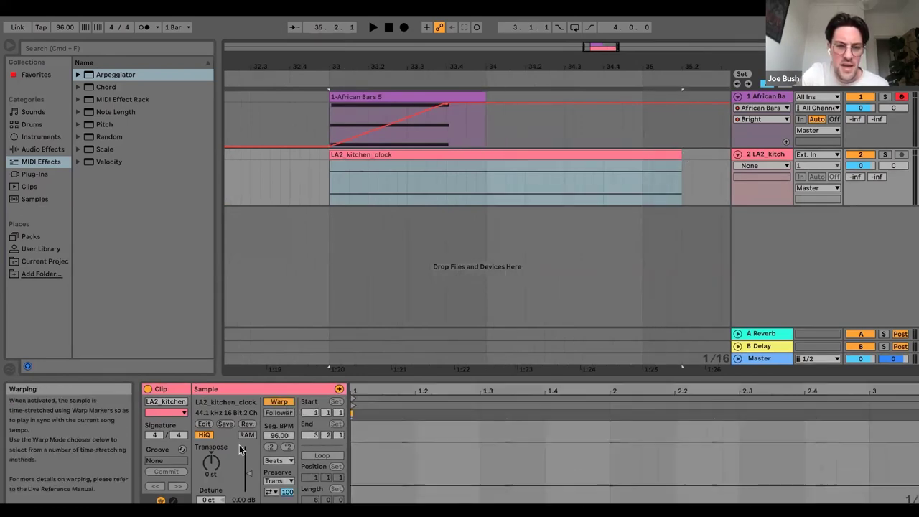
{"action": "left_click", "coordinate": [276, 402]}
{"action": "left_click_drag", "start_coordinate": [211, 463], "coordinate": [211, 439]}
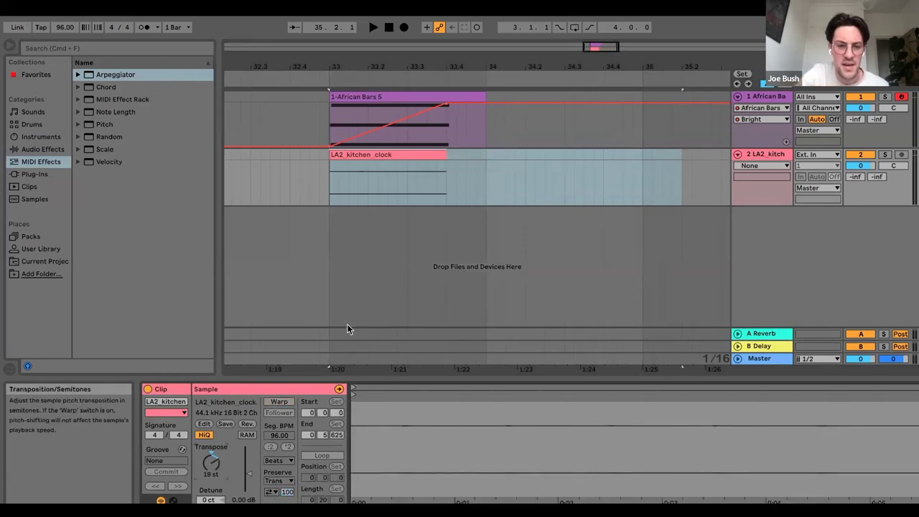
{"action": "left_click", "coordinate": [316, 80]}
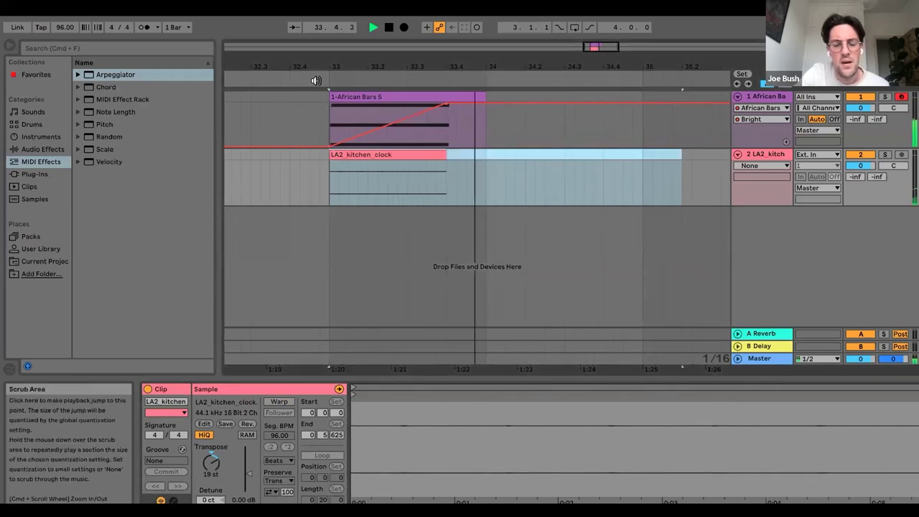
{"action": "left_click", "coordinate": [365, 160]}
{"action": "key", "text": "space"}
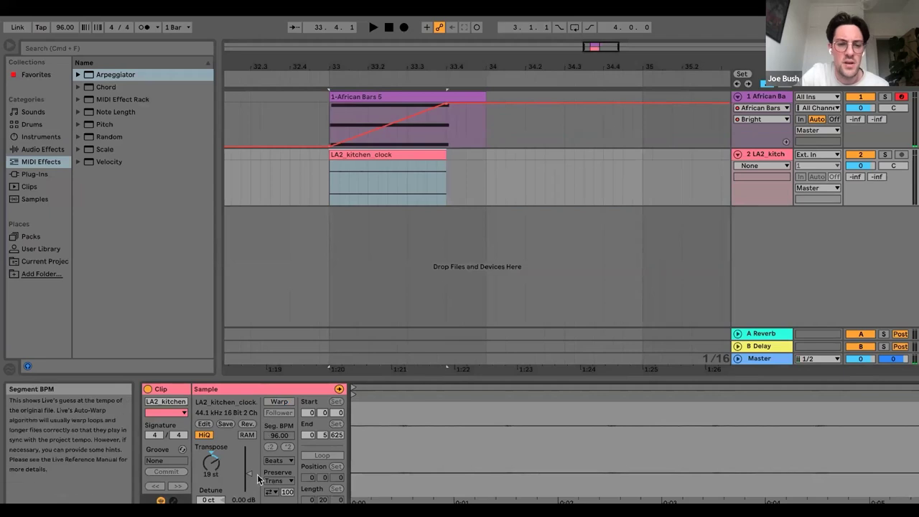
Raise the kitchen clock clip's gain to 18 dB and add a Reverb to its track, playing the result.
{"action": "left_click_drag", "start_coordinate": [248, 463], "coordinate": [249, 452]}
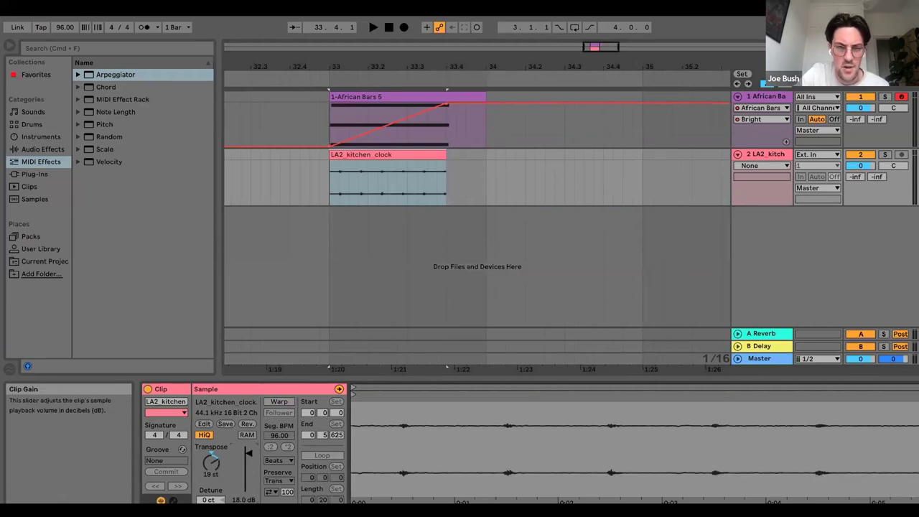
{"action": "left_click", "coordinate": [43, 149]}
{"action": "double_click", "coordinate": [115, 277]}
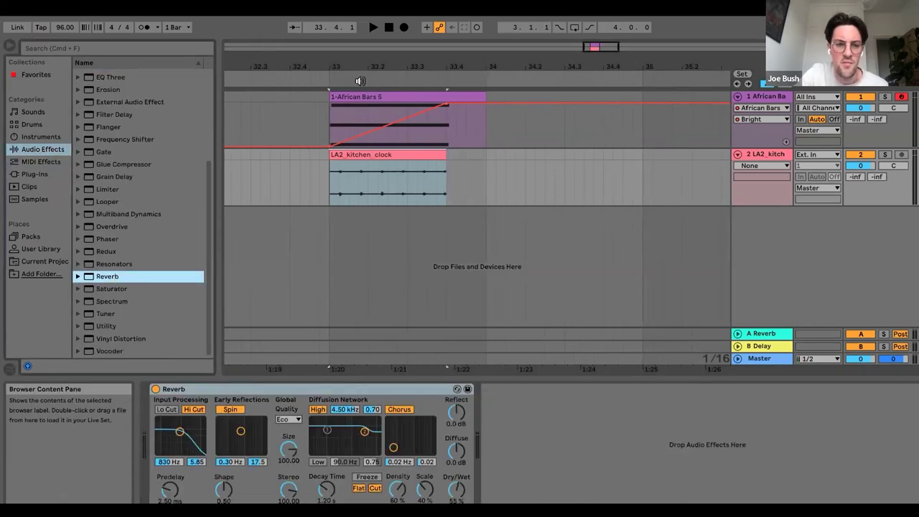
{"action": "left_click", "coordinate": [317, 77]}
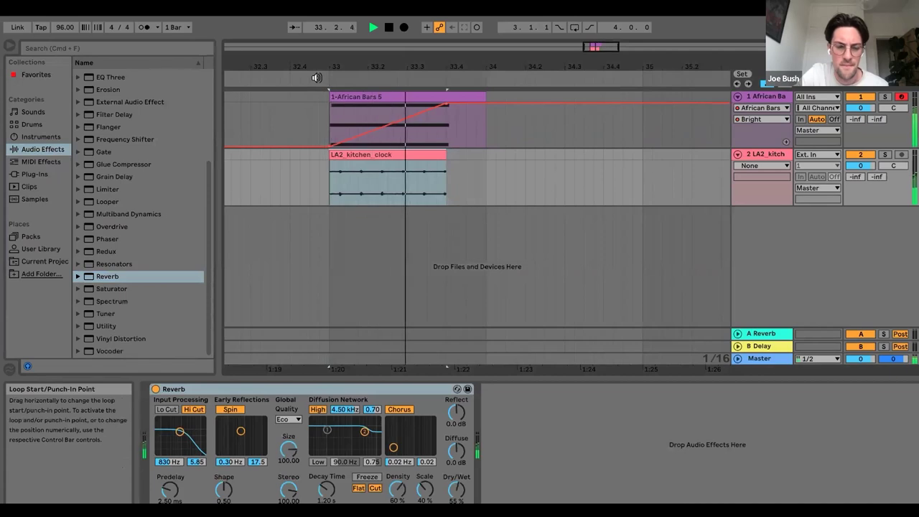
{"action": "key", "text": "space"}
Hide the automation envelopes and give the kitchen clock clip a fade-in across its full length.
{"action": "left_click", "coordinate": [357, 172]}
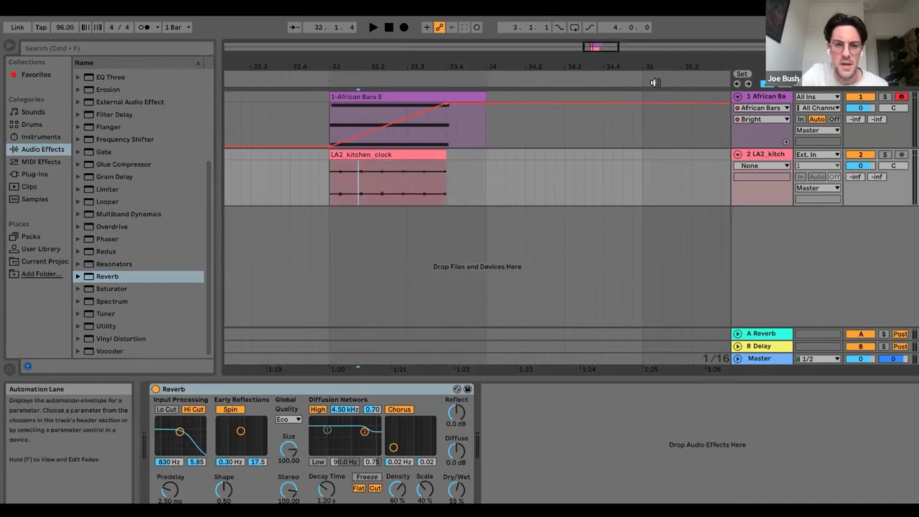
{"action": "left_click", "coordinate": [763, 83]}
{"action": "left_click_drag", "start_coordinate": [331, 164], "coordinate": [455, 160]}
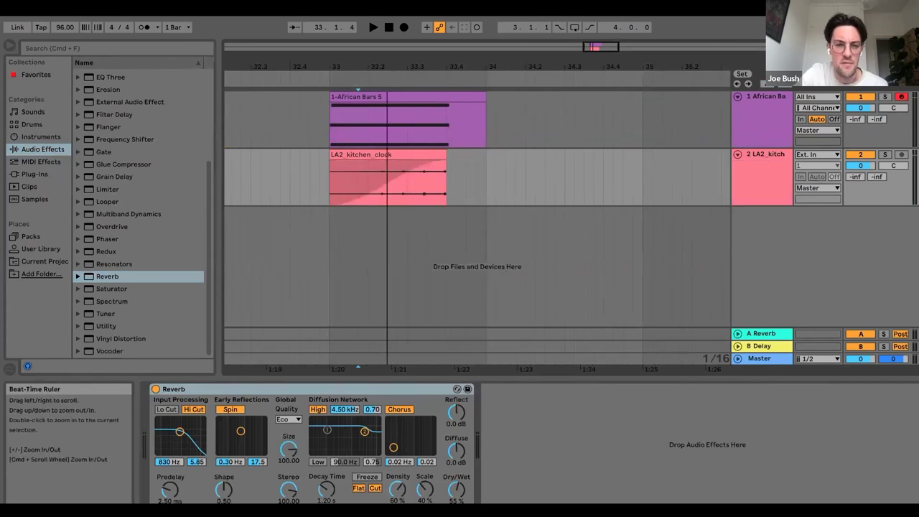
Add an EQ Eight to the kitchen clock track with band 1 as a low cut at 527 Hz, and play it.
{"action": "left_click_drag", "start_coordinate": [388, 66], "coordinate": [387, 97]}
{"action": "scroll", "coordinate": [118, 110], "scroll_direction": "up", "scroll_amount": 3}
{"action": "double_click", "coordinate": [118, 110]}
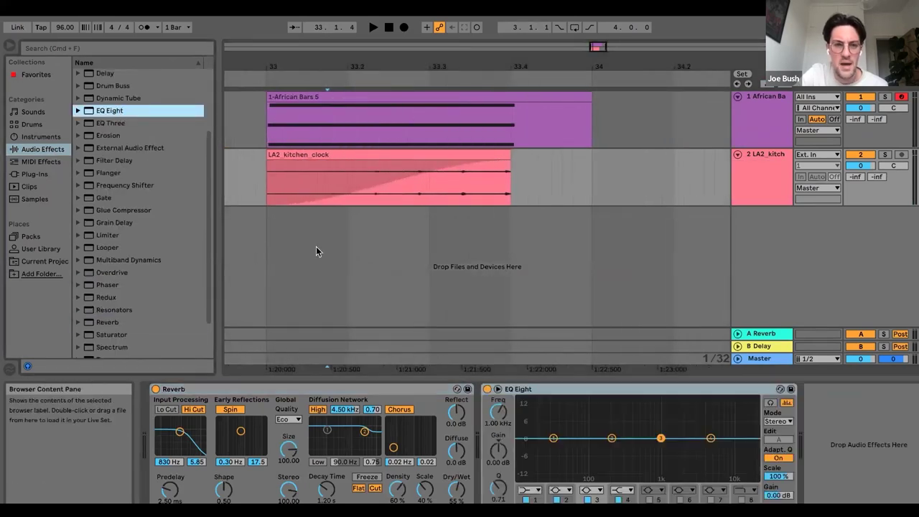
{"action": "left_click", "coordinate": [525, 491]}
{"action": "left_click", "coordinate": [532, 411]}
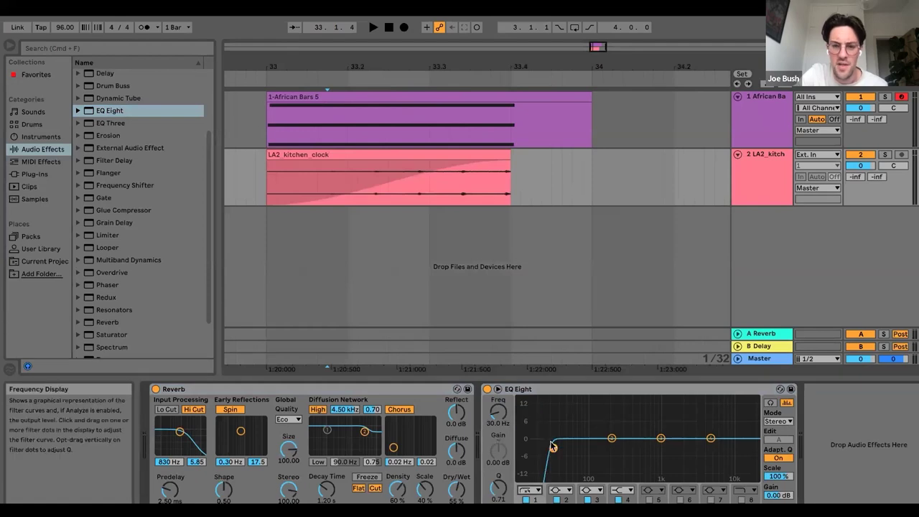
{"action": "left_click", "coordinate": [252, 78]}
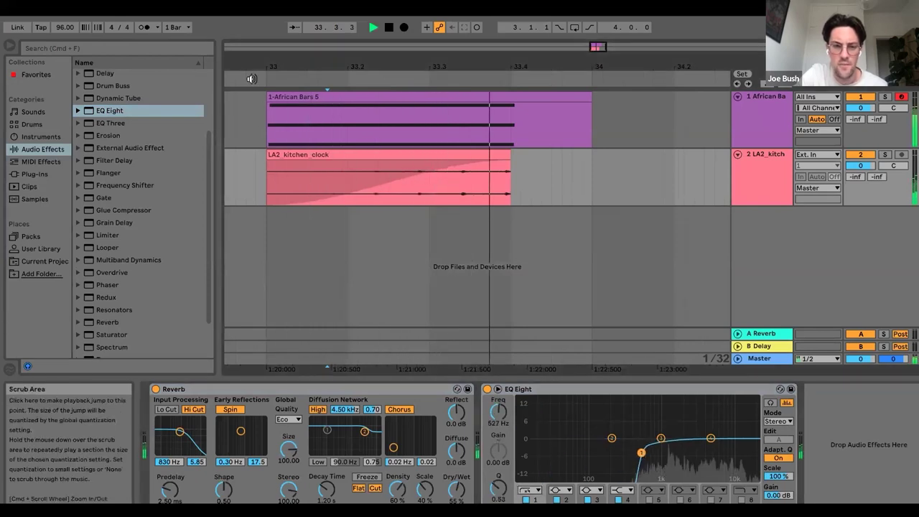
Add a Glue Compressor to the kitchen clock track with 5.56 dB makeup gain and play both layers.
{"action": "double_click", "coordinate": [151, 211]}
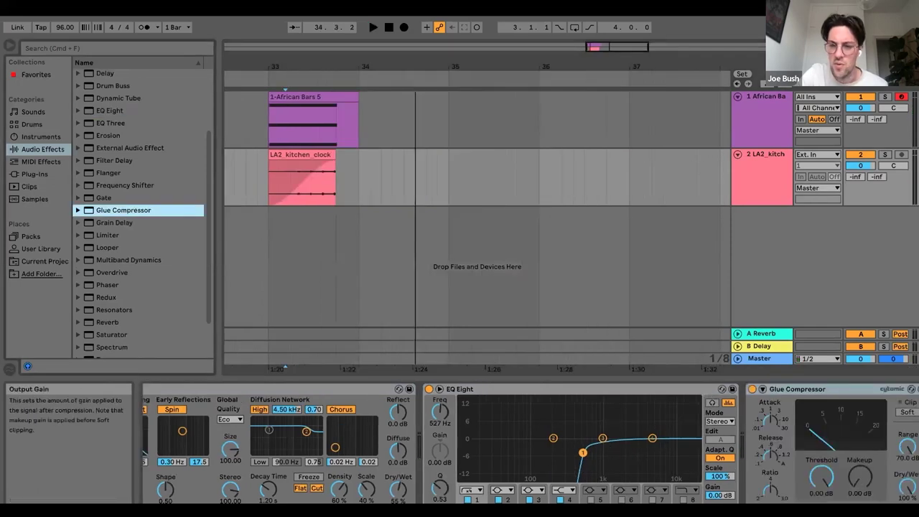
{"action": "left_click_drag", "start_coordinate": [859, 477], "coordinate": [860, 452]}
{"action": "left_click", "coordinate": [256, 78]}
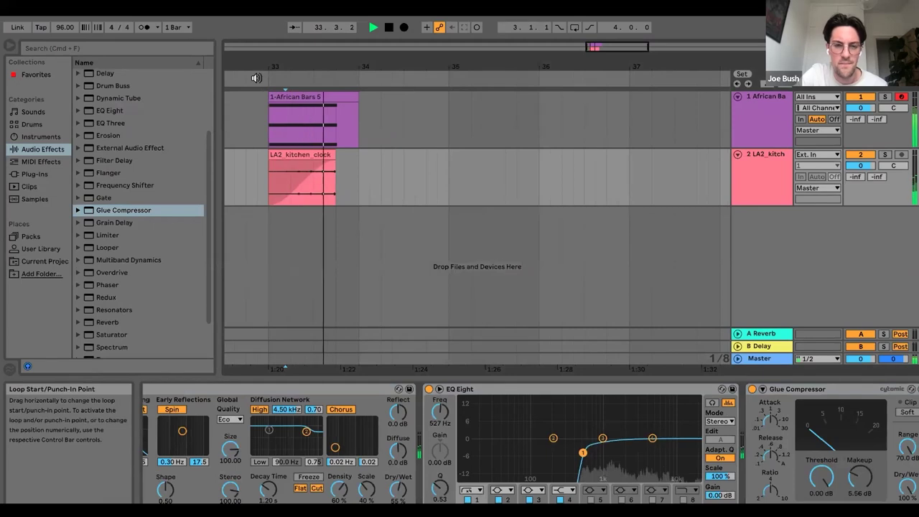
Stop playback and add an Auto Filter after the instrument on the African Bars track.
{"action": "left_click", "coordinate": [766, 118]}
{"action": "key", "text": "space"}
{"action": "scroll", "coordinate": [115, 155], "scroll_direction": "up", "scroll_amount": 4}
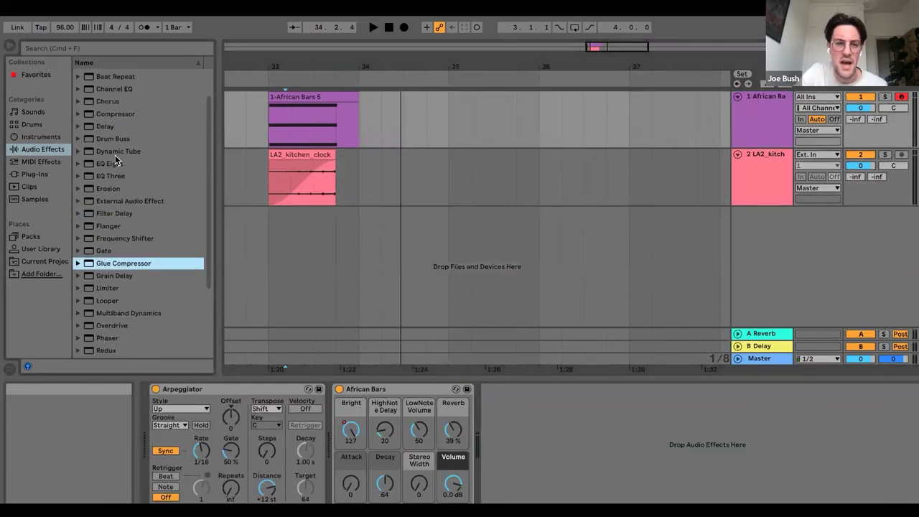
{"action": "left_click", "coordinate": [121, 88]}
{"action": "double_click", "coordinate": [122, 91]}
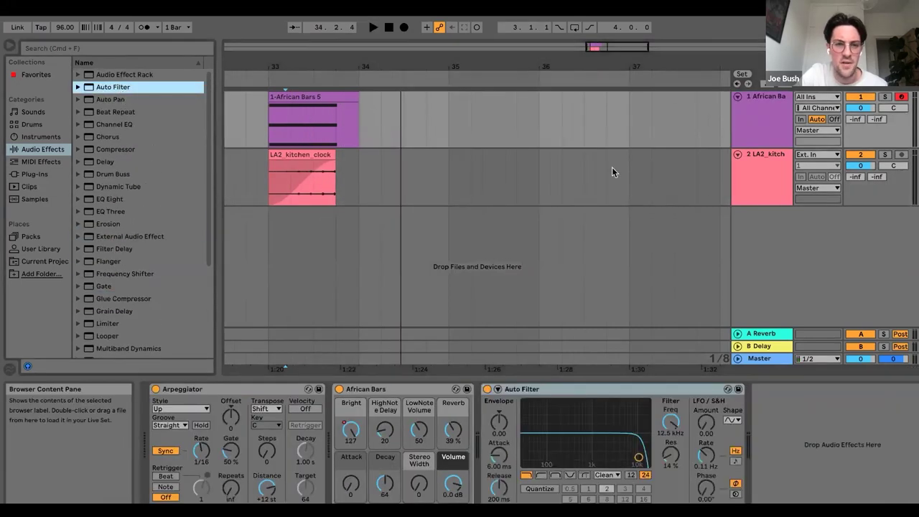
Automate the Auto Filter's frequency to ramp from 708 Hz at bar 33 to 12.5 kHz at the chord's end, and play it.
{"action": "left_click", "coordinate": [767, 85]}
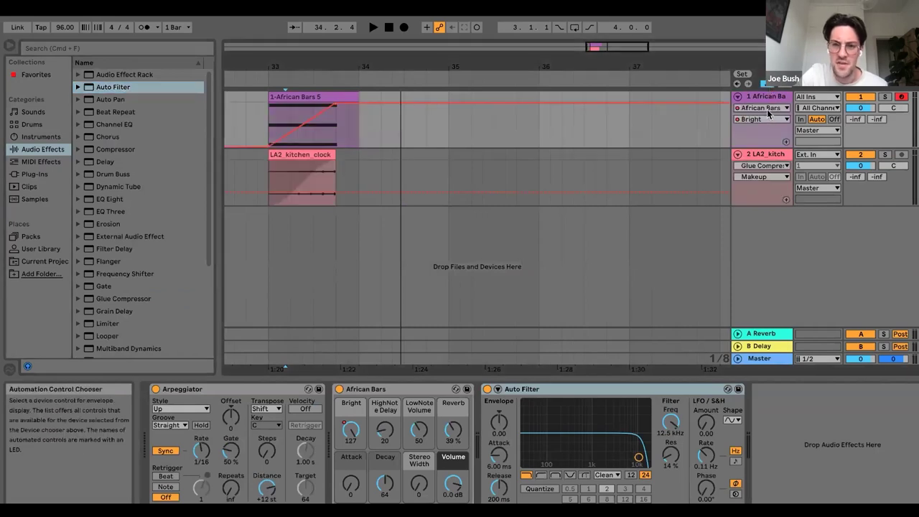
{"action": "left_click", "coordinate": [767, 108]}
{"action": "left_click", "coordinate": [769, 145]}
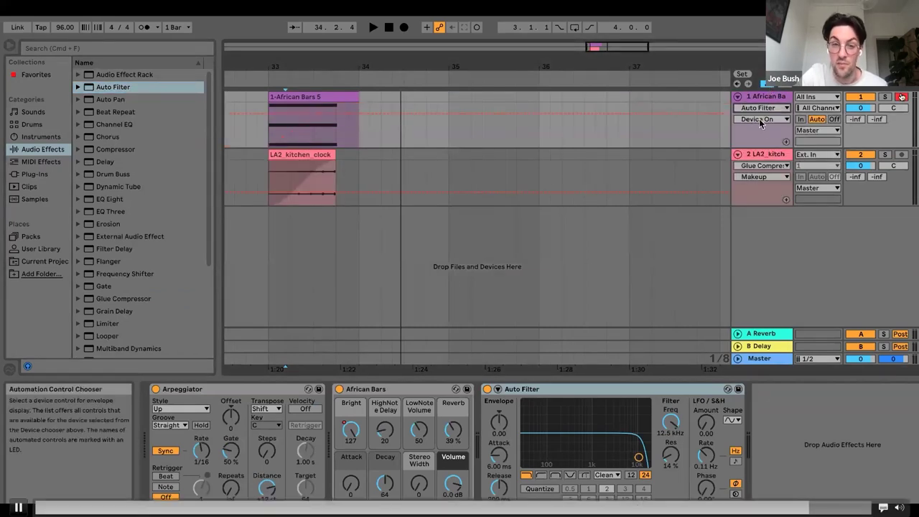
{"action": "left_click", "coordinate": [761, 119]}
{"action": "left_click", "coordinate": [759, 176]}
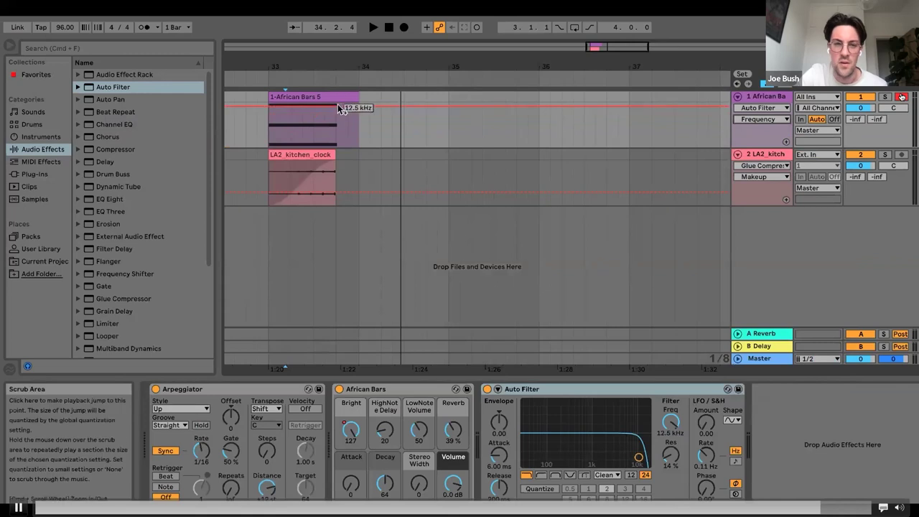
{"action": "left_click", "coordinate": [267, 106]}
{"action": "left_click_drag", "start_coordinate": [268, 113], "coordinate": [268, 126]}
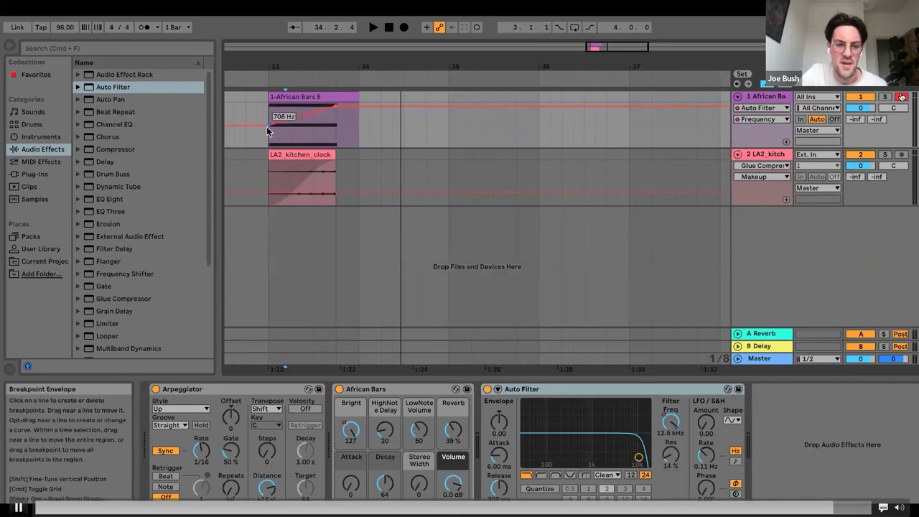
{"action": "left_click", "coordinate": [258, 74]}
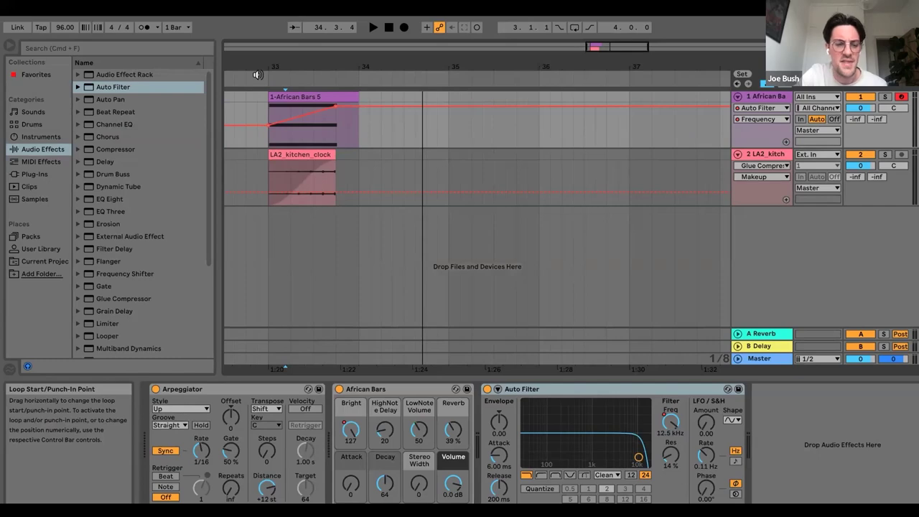
Switch to the presentation and show the Example Two slide, Connections Forming.
{"action": "key", "text": "Right"}
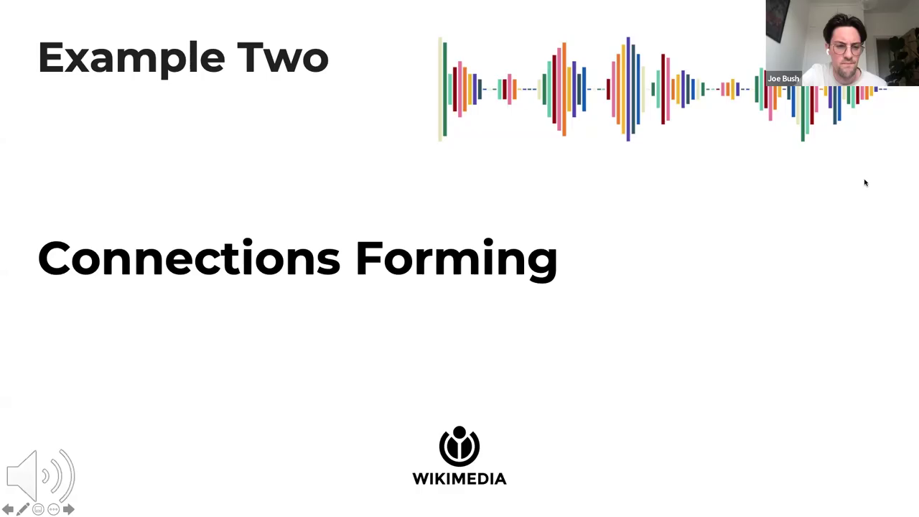